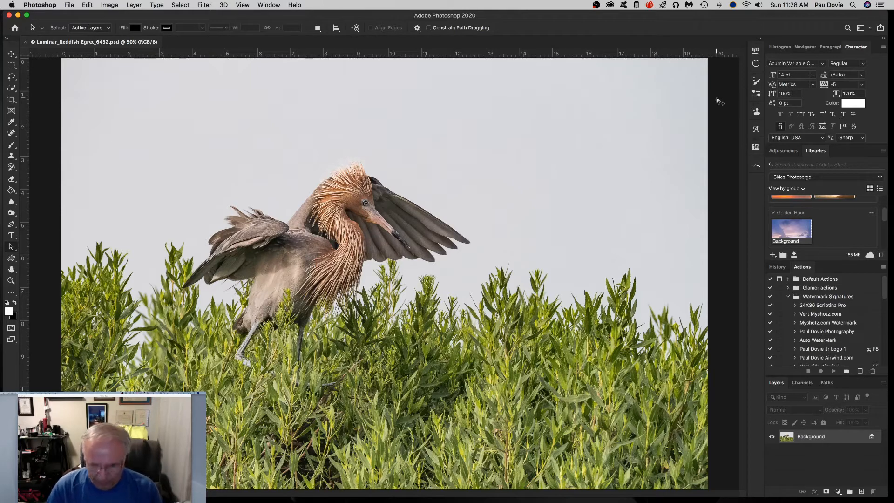
Resize the egret image to 12 inches wide at a resolution of 200 pixels/inch, keeping the proportions linked
key(super+alt+i)
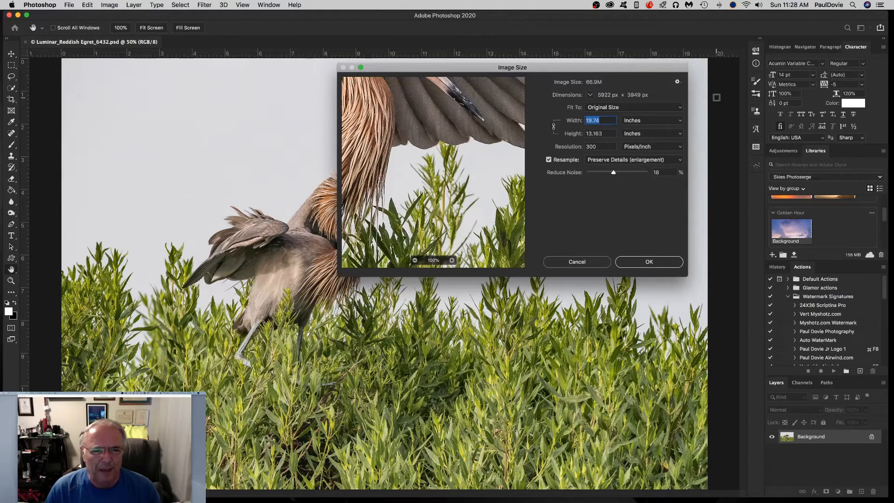
key(Tab)
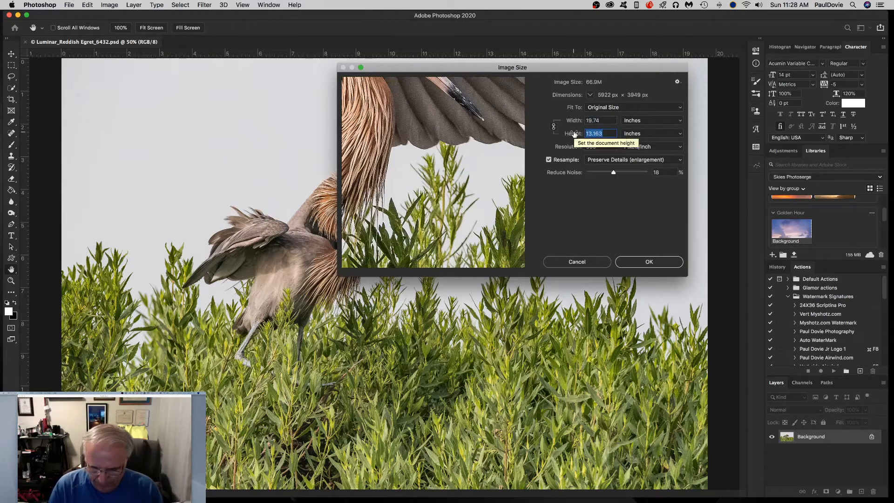
text(8)
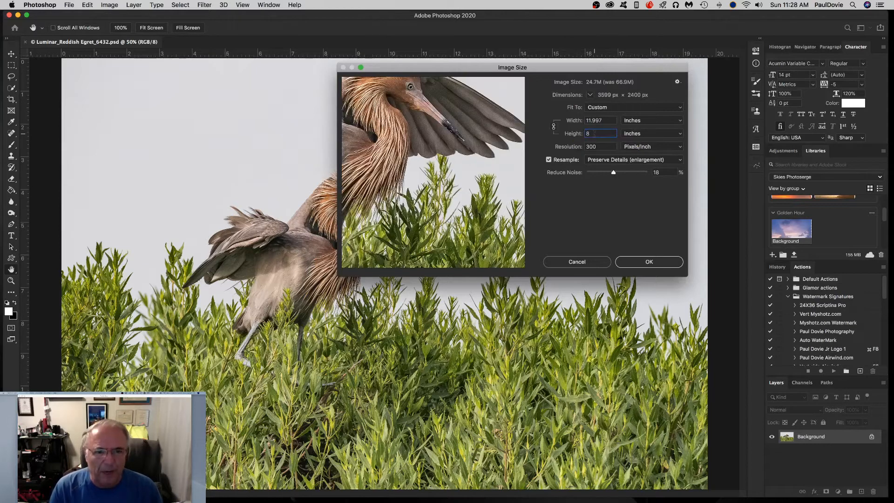
click(576, 122)
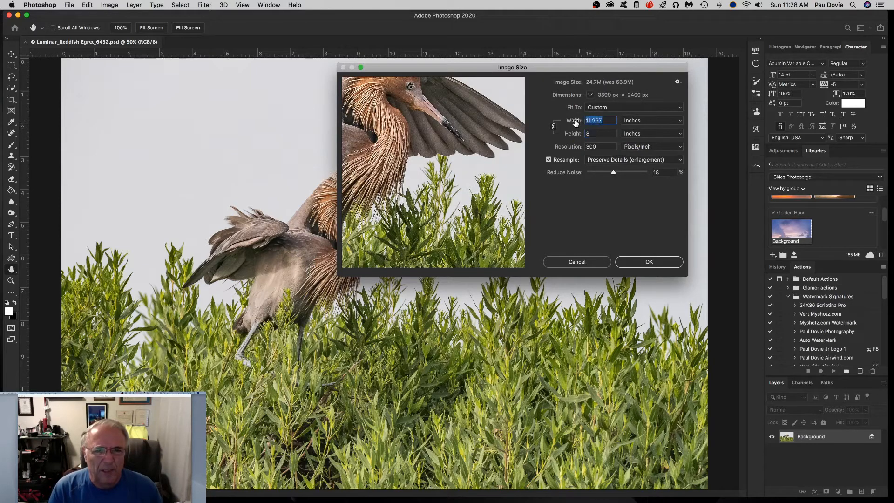
text(12)
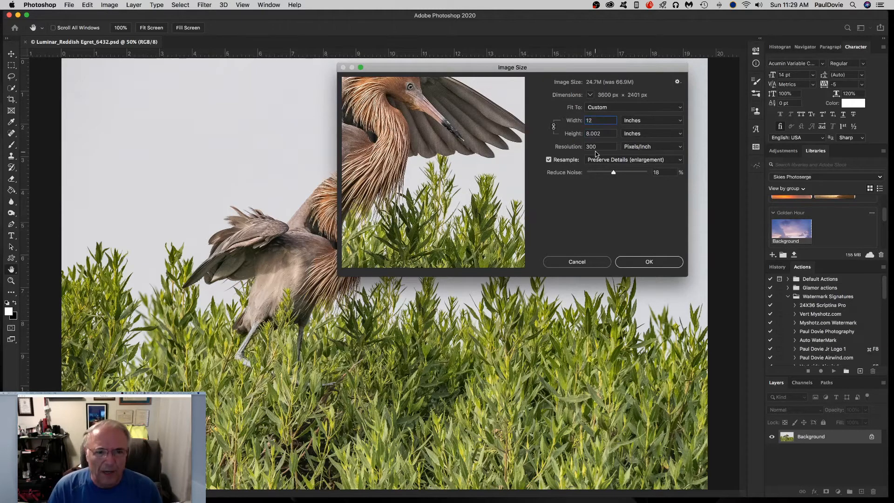
click(579, 147)
text(200)
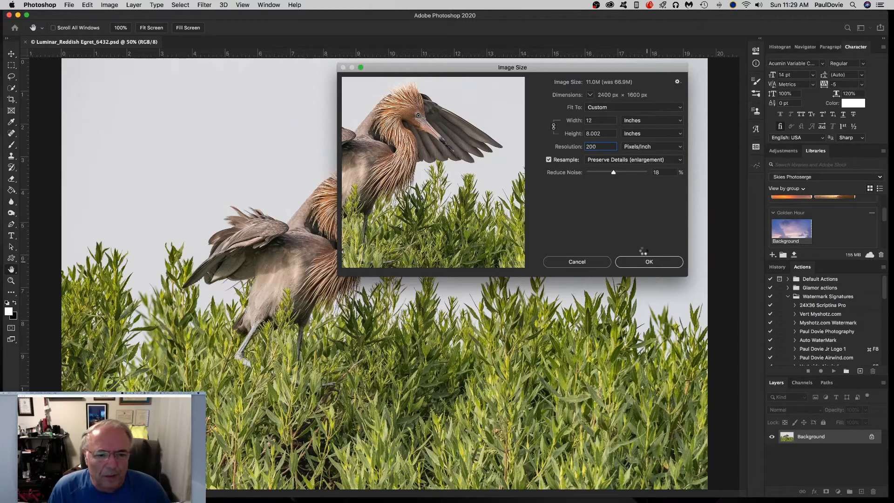
click(646, 261)
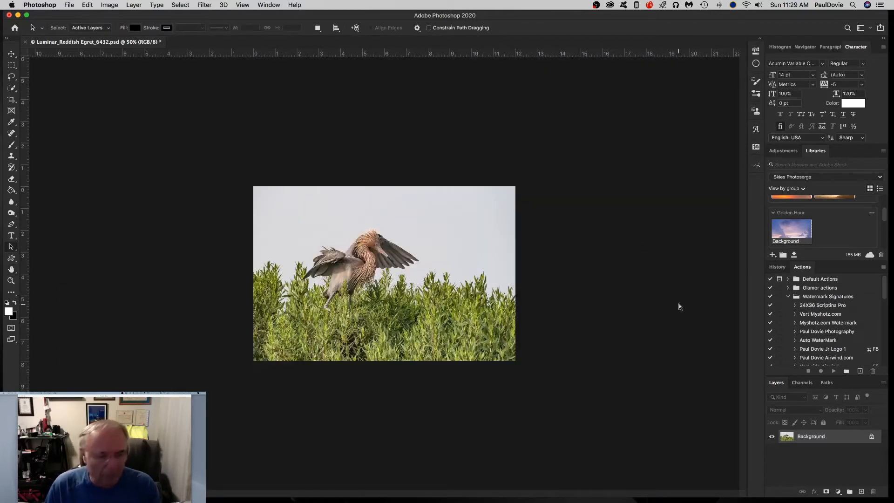
Duplicate the Background layer and rename the copy "Luminar 4"
key(super+j)
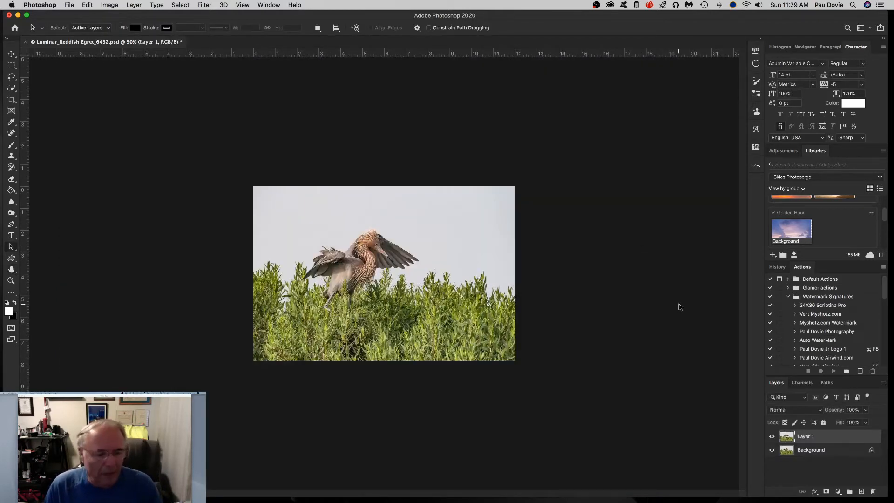
double_click(806, 436)
text(Luminar)
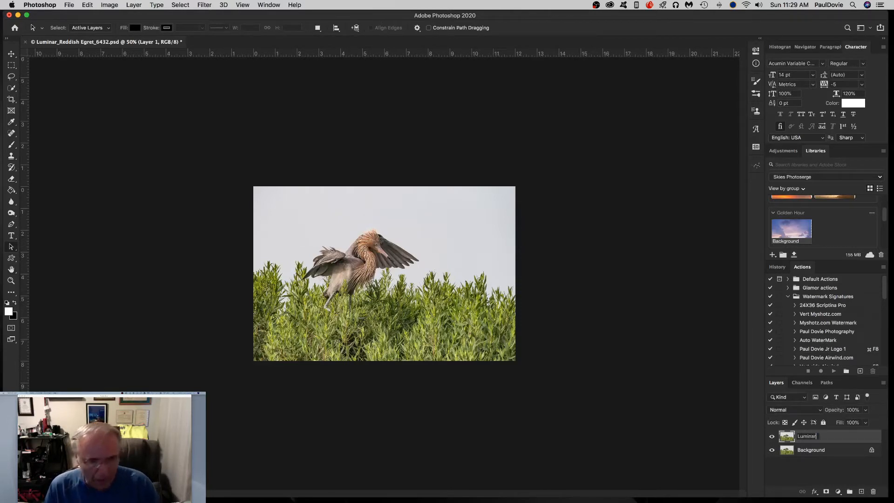
text( 4)
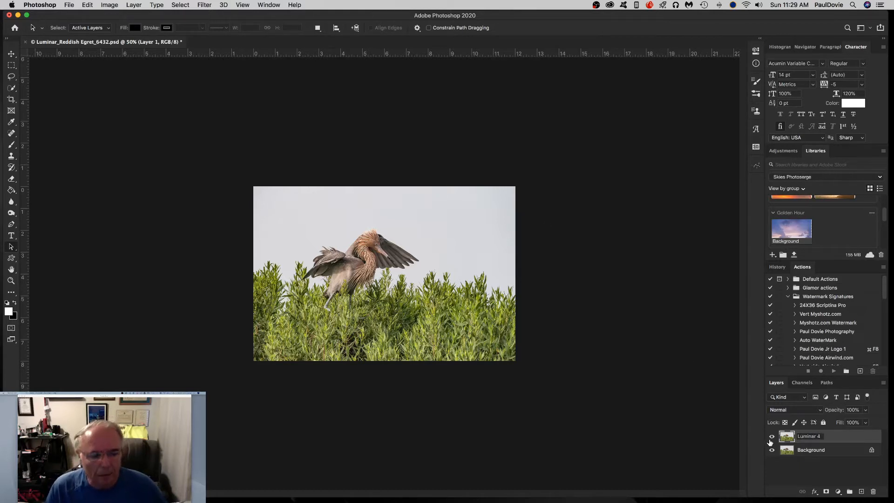
click(786, 440)
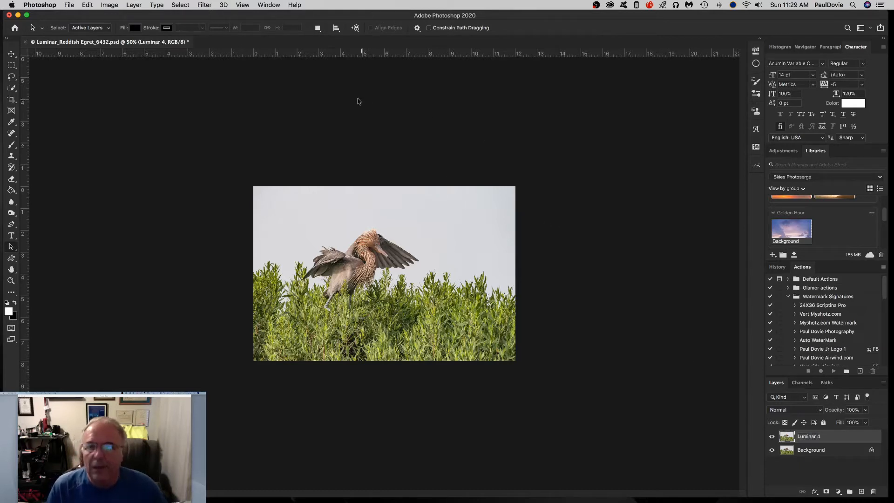
Open the duplicated egret layer in the Skylum Luminar 4 plug-in
click(204, 4)
mouse_move(201, 285)
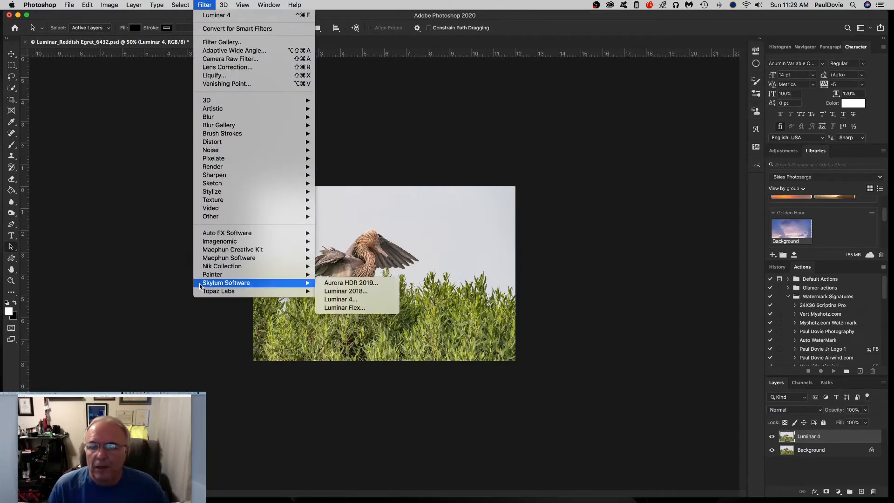
click(342, 300)
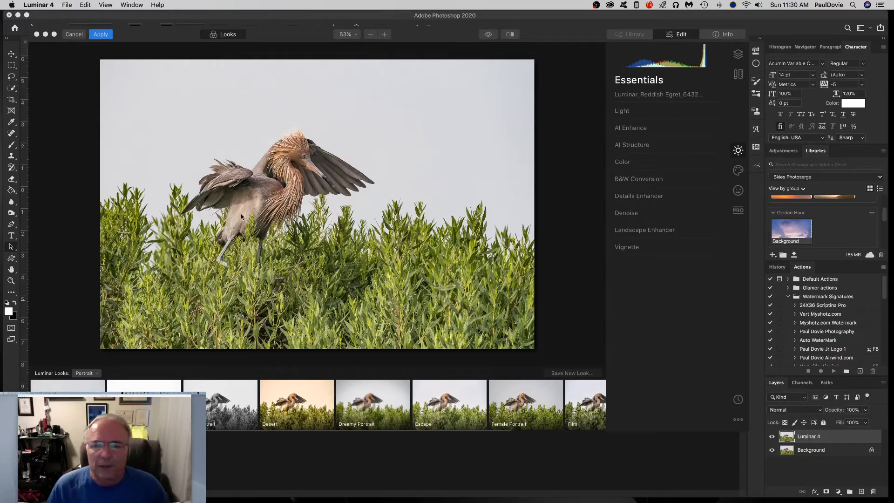
Replace the sky using AI Sky Replacement with the custom sky image Background.jpg from the Desktop
click(738, 171)
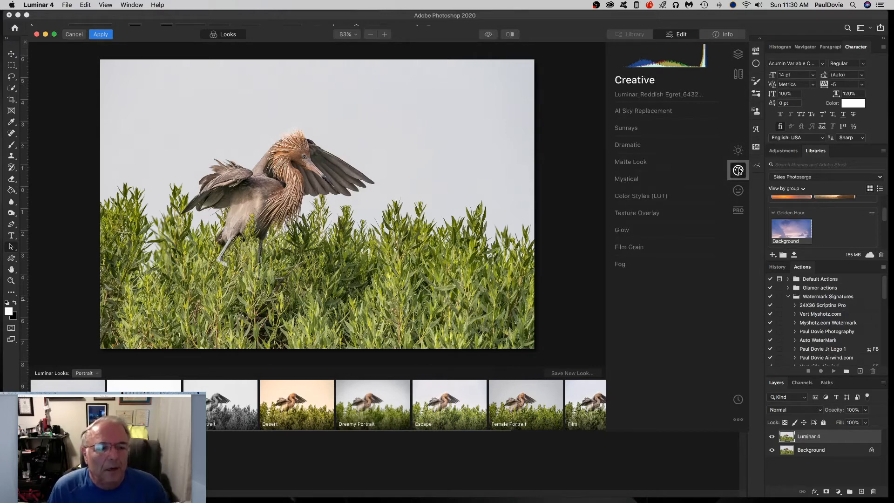
click(715, 112)
click(686, 127)
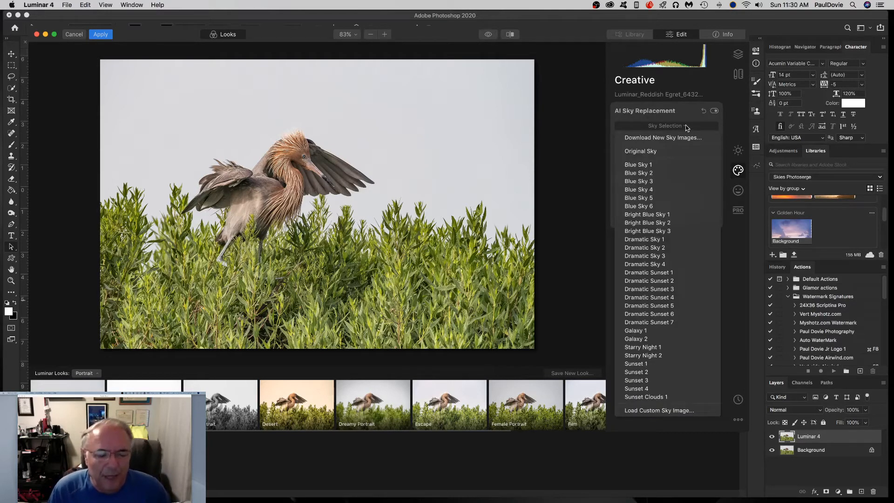
click(663, 411)
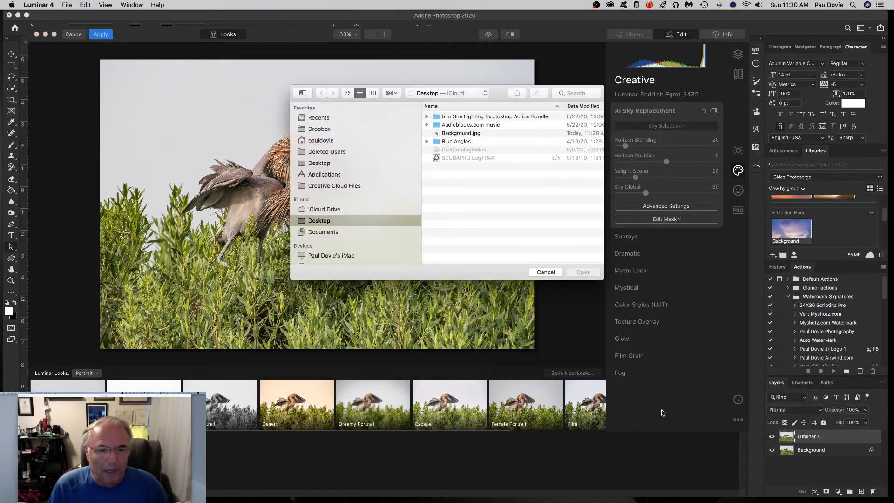
double_click(473, 134)
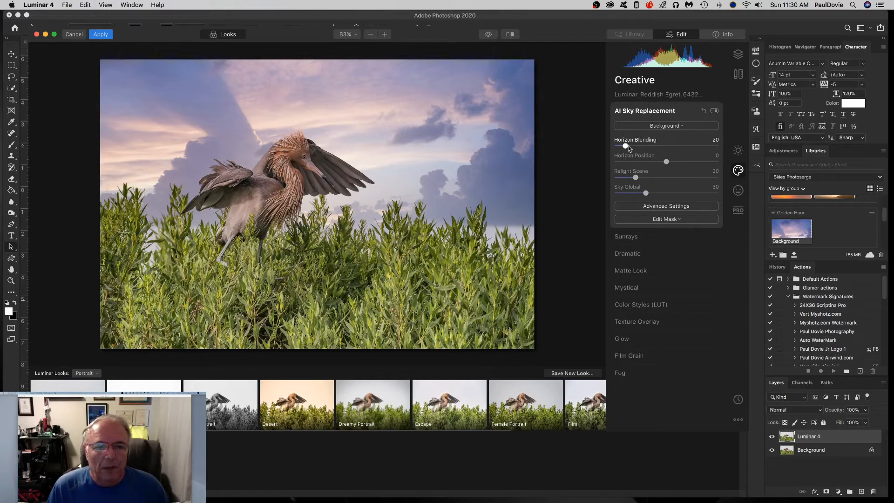
Set the replacement sky's Horizon Blending to 0, Relight Scene to 3 and Sky Local to 16
drag(626, 146, 614, 146)
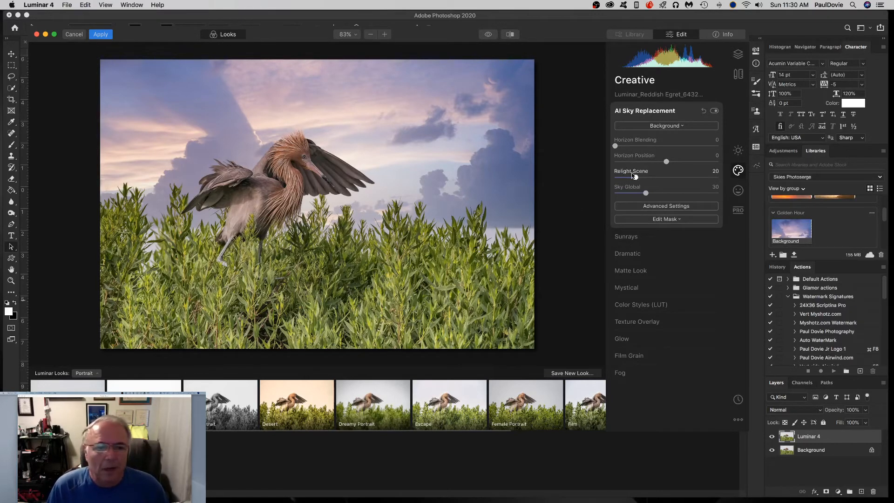
drag(635, 178, 619, 178)
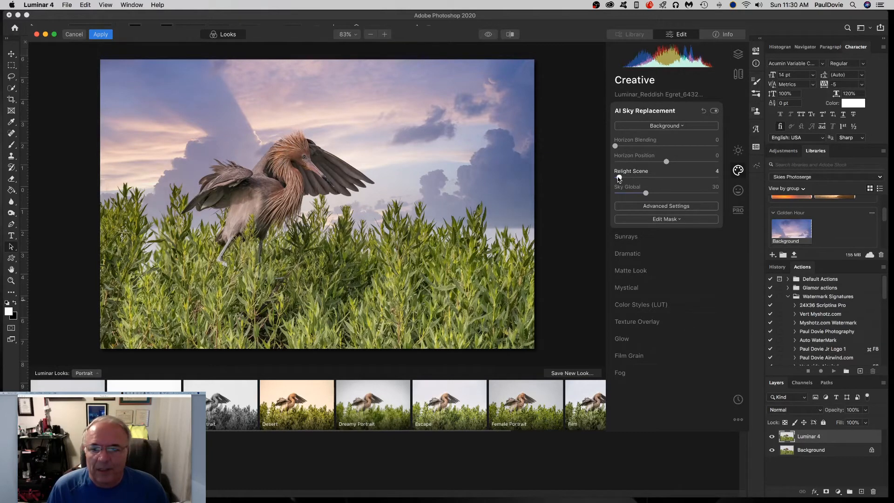
click(662, 206)
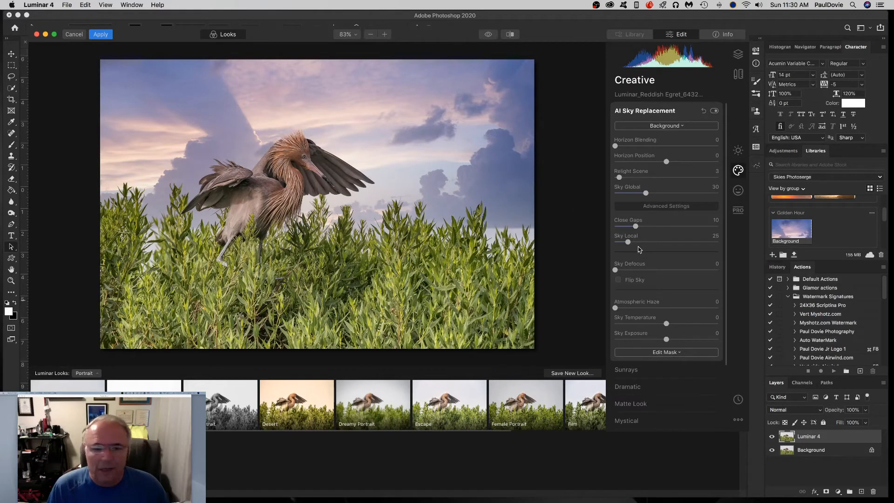
mouse_move(628, 242)
mouse_down()
mouse_move(687, 243)
mouse_move(625, 242)
mouse_up()
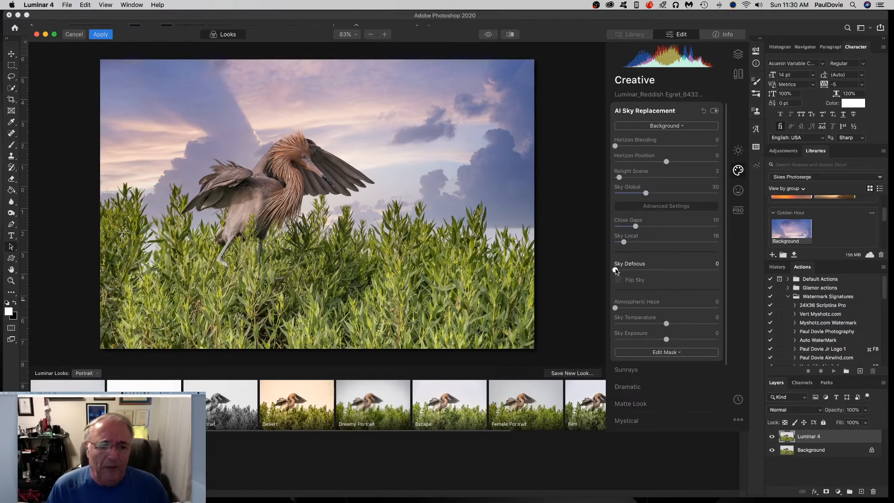
Set Sky Defocus to 28, Atmospheric Haze to 23, Sky Temperature to -33 and Sky Exposure to 80, and apply the sky replacement
drag(616, 270, 661, 271)
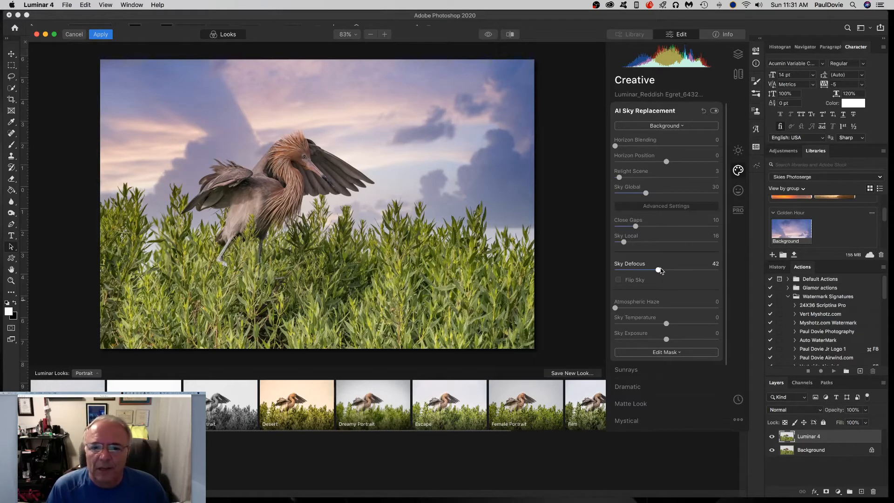
drag(661, 269, 647, 271)
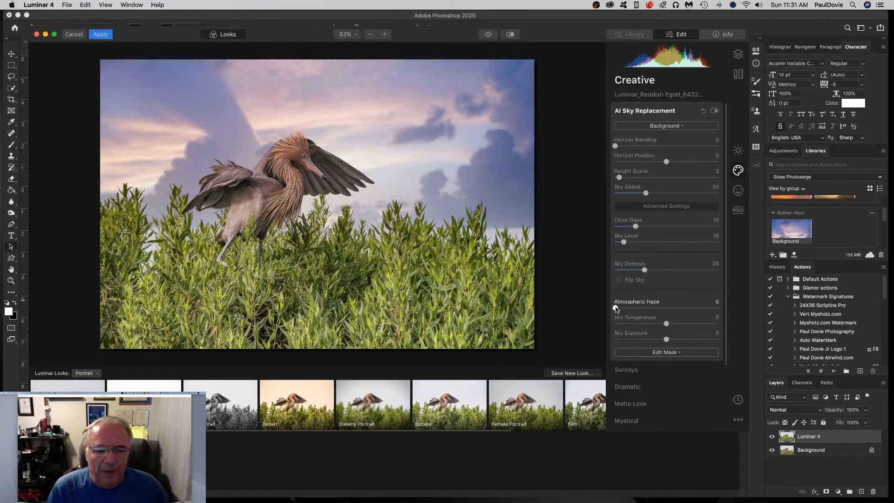
drag(616, 309, 709, 340)
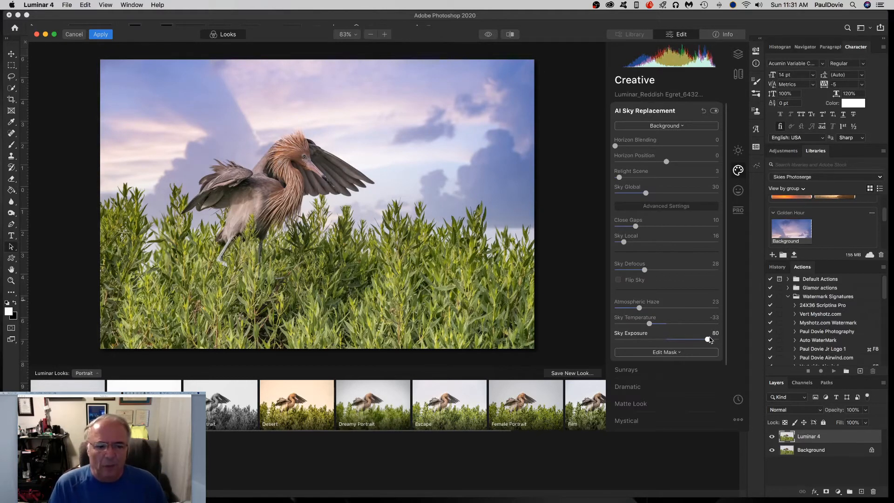
click(101, 35)
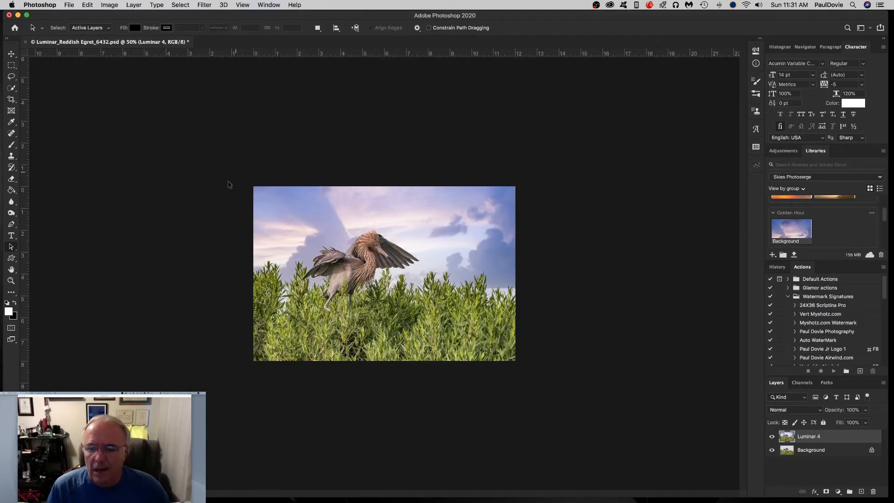
Switch to Adobe Bridge and open Select Mask_Reddish Egret_6432.psd from the Edits folder in Photoshop
mouse_move(210, 501)
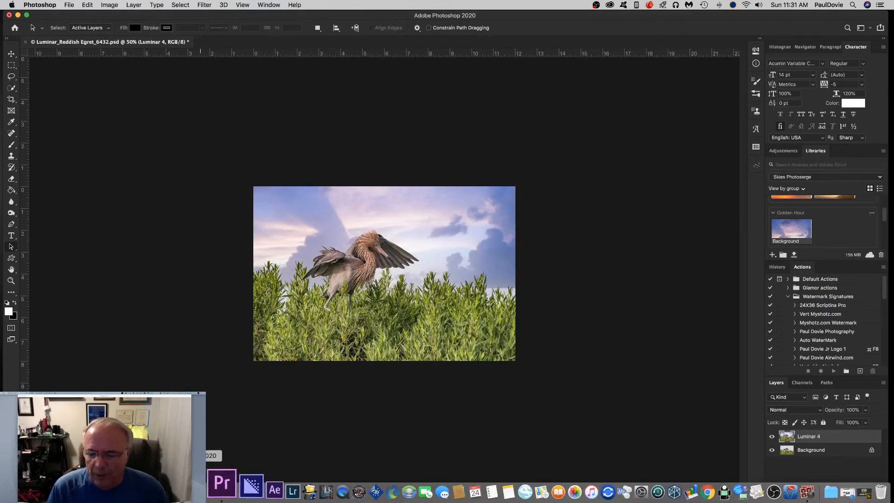
click(197, 486)
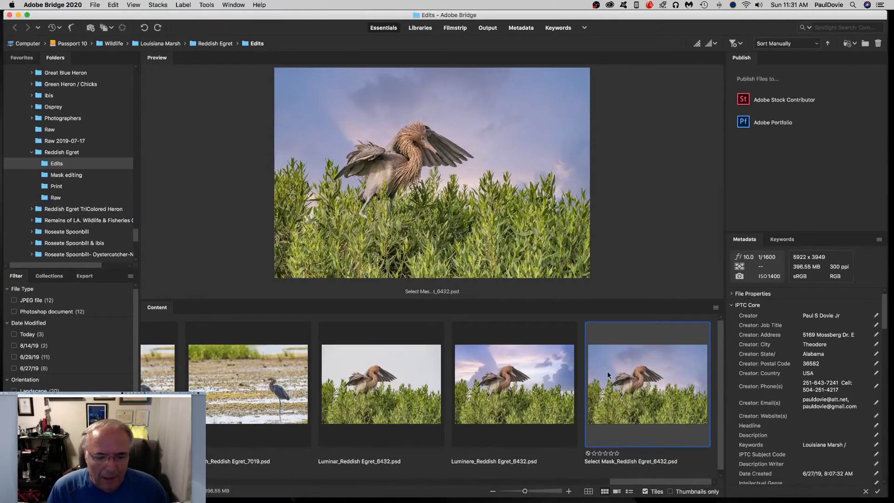
double_click(642, 387)
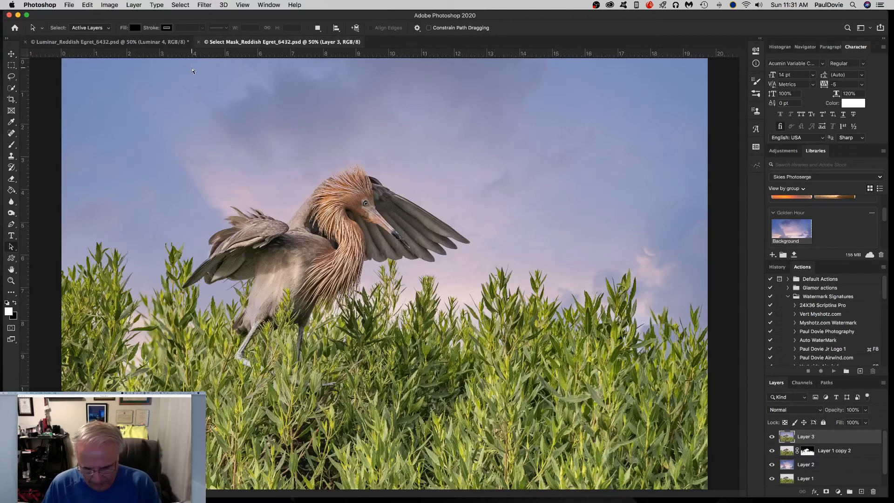
Float the Select Mask egret document in its own window, reduced to 16.67%, and place it beside the Luminar version for comparison
key(super+minus)
key(super+minus)
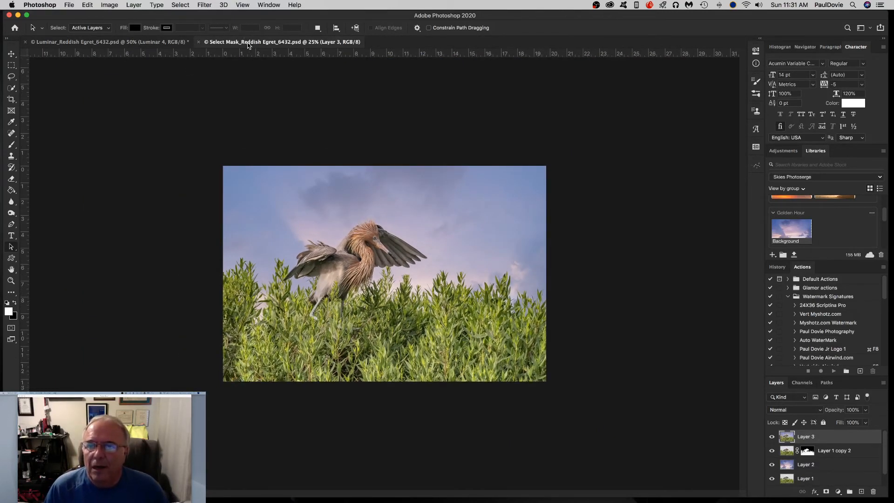
drag(248, 45, 594, 166)
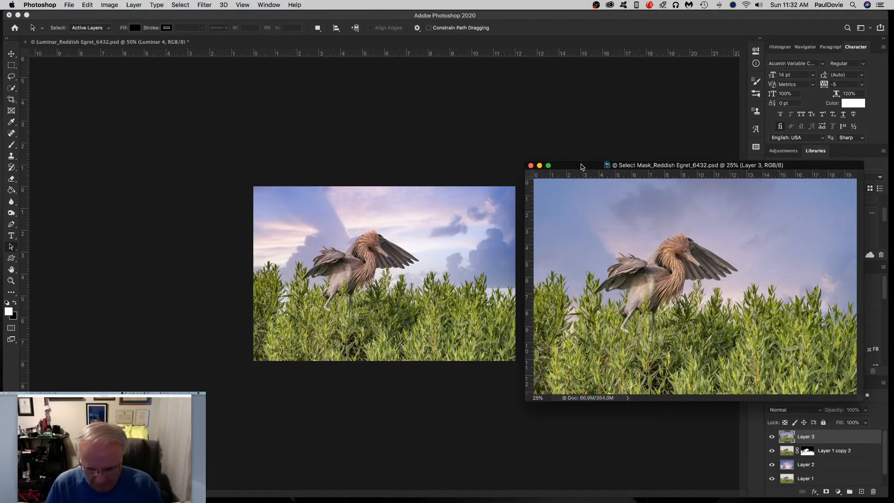
key(super+minus)
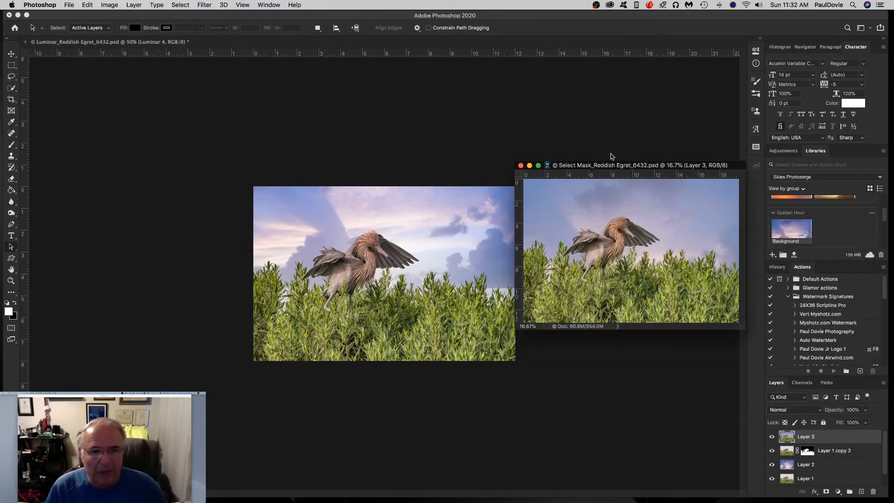
drag(623, 167, 621, 188)
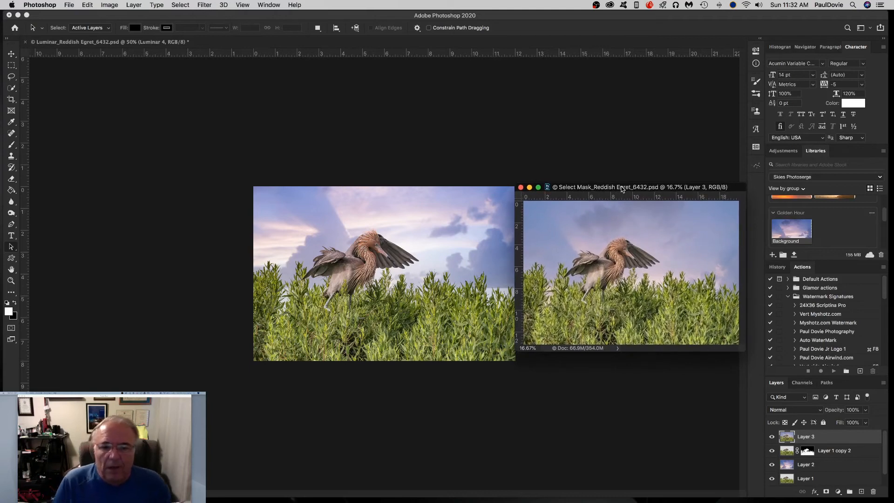